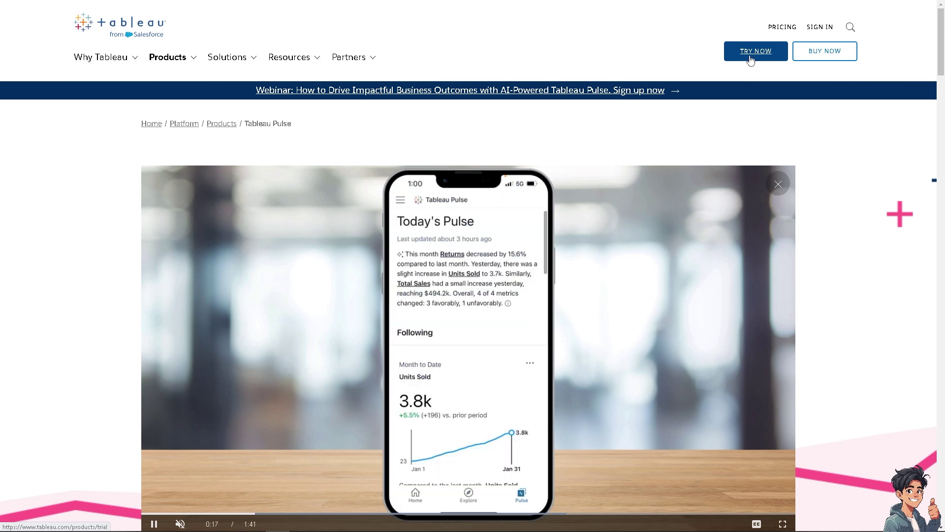
# Open the Tableau trial page from the Tableau Pulse product page.
pyautogui.click(755, 58)
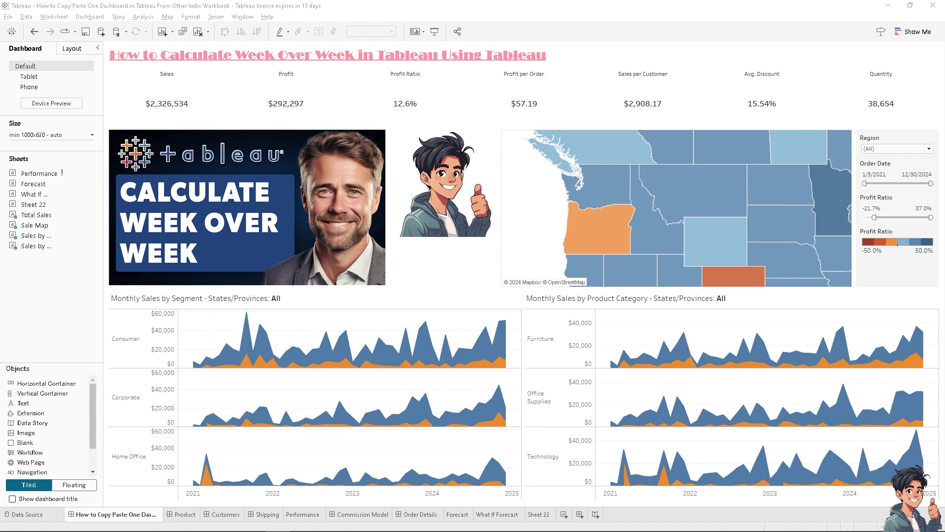
# Create a new worksheet and add the Quantity field from the Sample - Superstore data source to Rows.
pyautogui.click(565, 516)
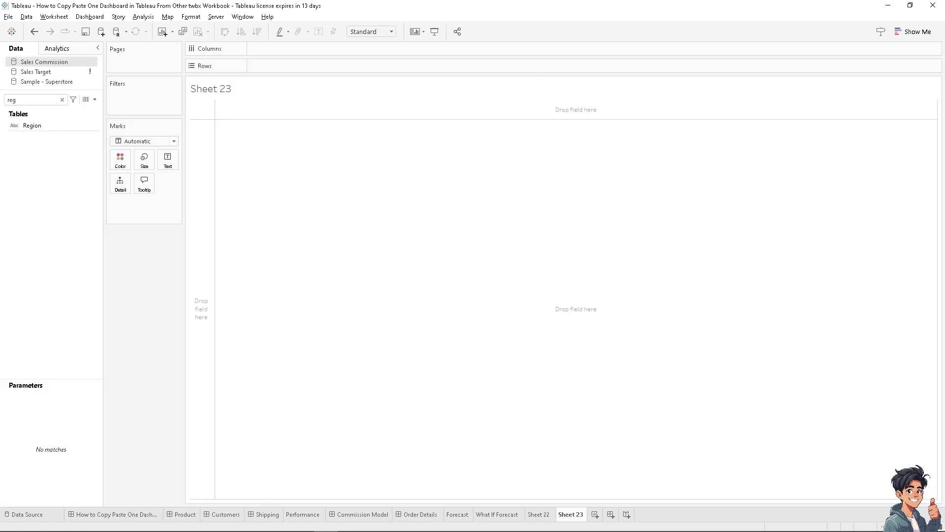
pyautogui.click(62, 100)
pyautogui.click(30, 99)
pyautogui.write('Quan')
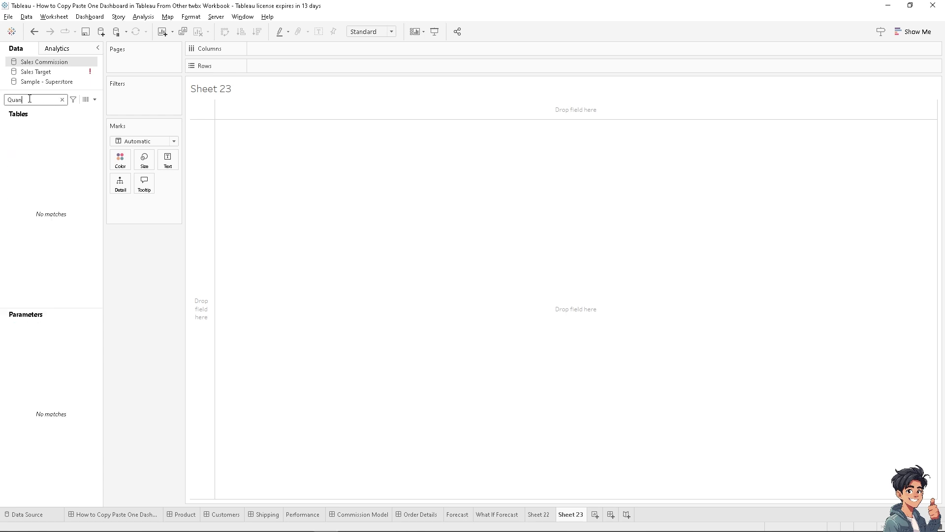
pyautogui.click(47, 81)
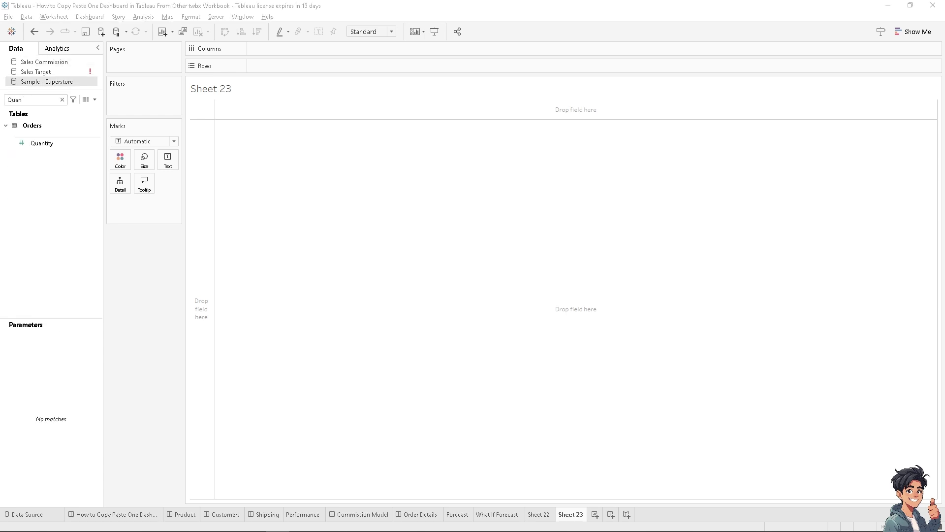
pyautogui.moveTo(44, 143); pyautogui.dragTo(275, 69)
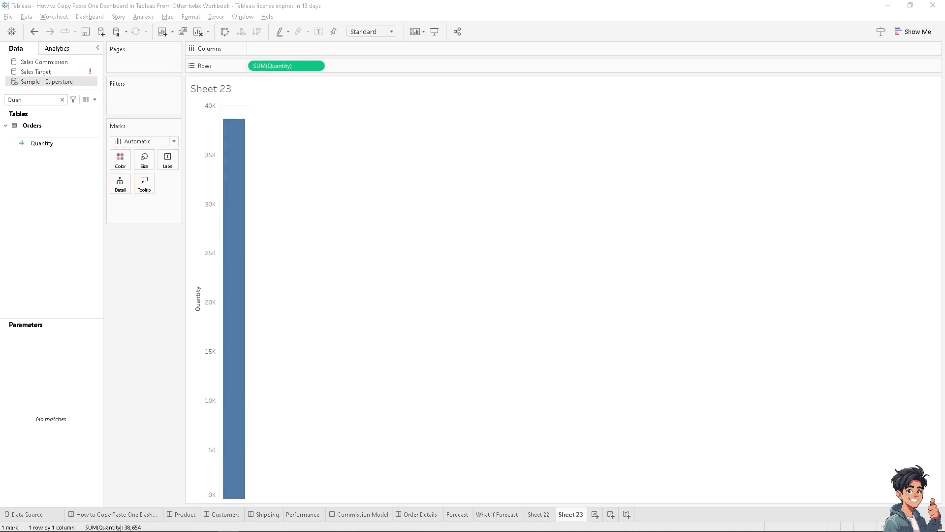
# Replace the sheet title with "How to Calculate Week Over Week in Tableau Using Tableau", formatted bold and orange.
pyautogui.doubleClick(229, 89)
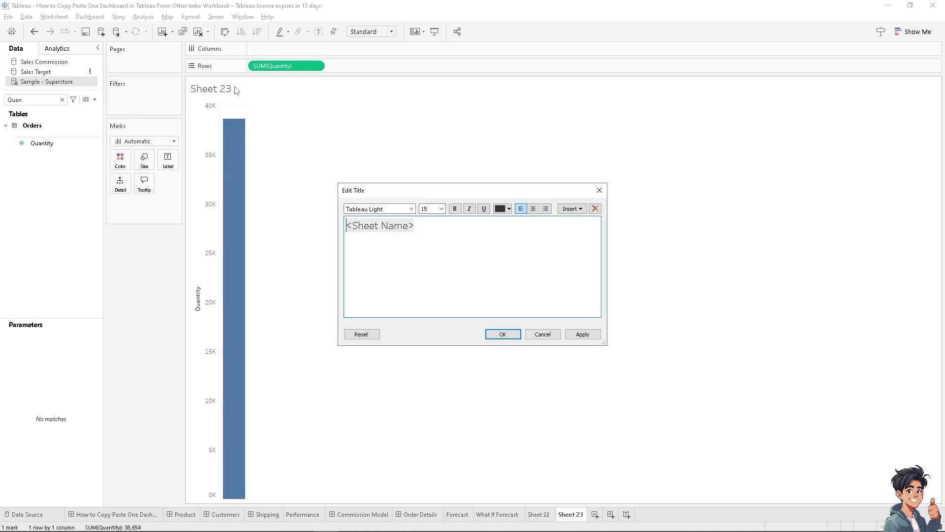
pyautogui.hotkey('ctrl', 'a')
pyautogui.write('How to Calculate Week Over Week in Tableau Using Tableau')
pyautogui.hotkey('ctrl', 'a')
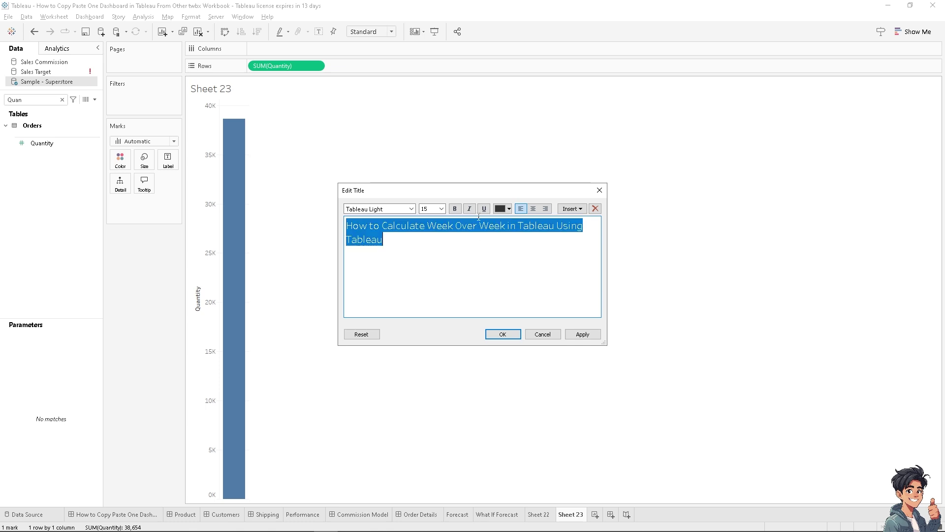
pyautogui.click(454, 211)
pyautogui.click(508, 209)
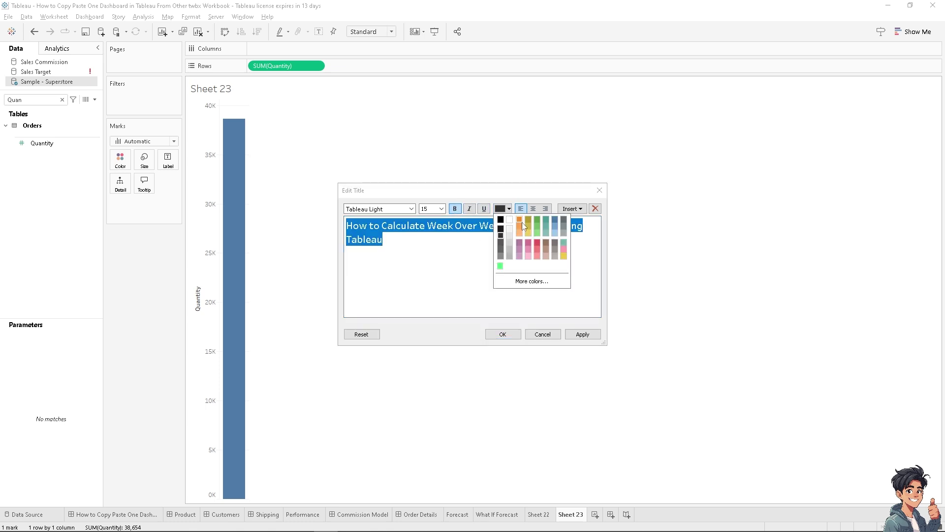
pyautogui.click(521, 223)
pyautogui.click(582, 335)
pyautogui.click(542, 333)
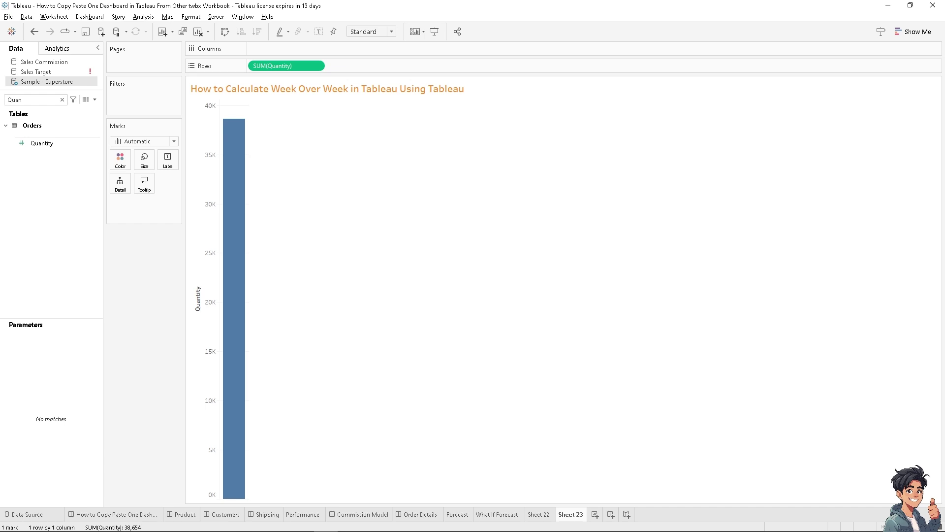
# Add Order Date to Columns and set its date level to Week Number.
pyautogui.click(62, 100)
pyautogui.write('Date')
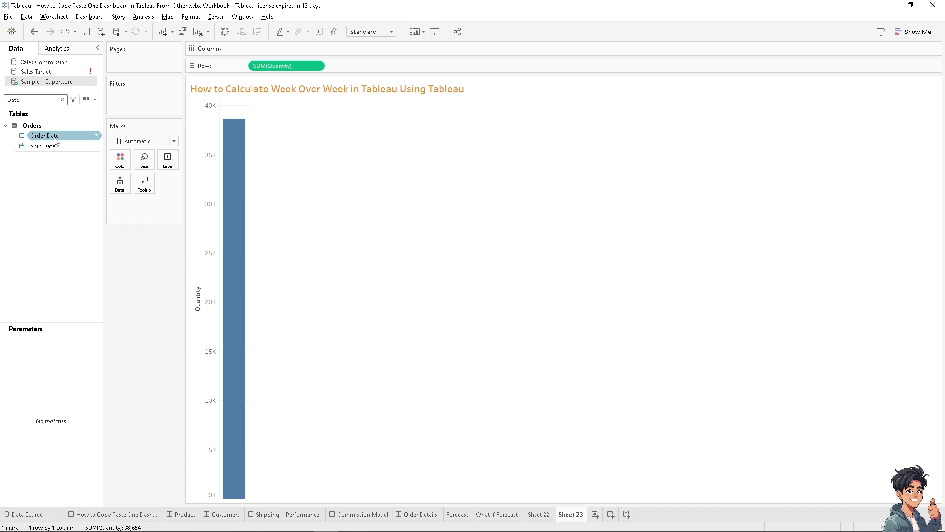
pyautogui.moveTo(52, 142); pyautogui.dragTo(282, 49)
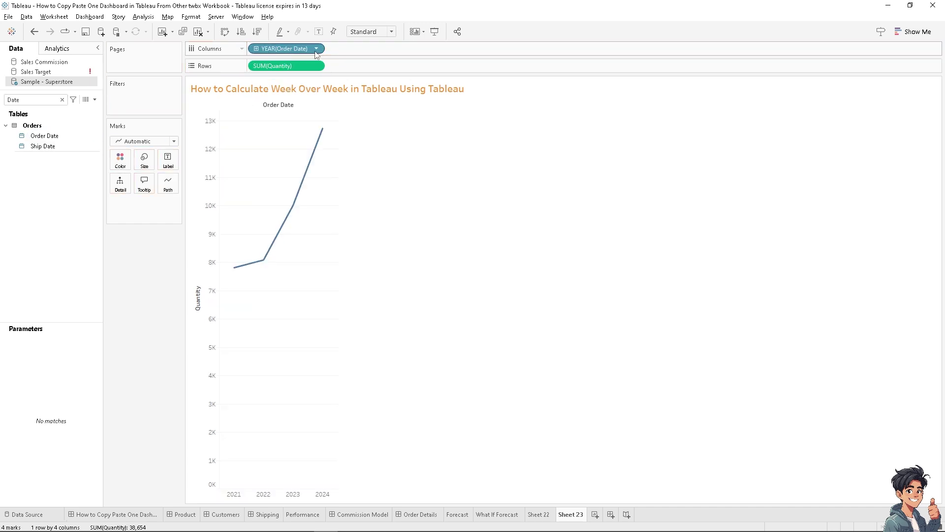
pyautogui.click(317, 49)
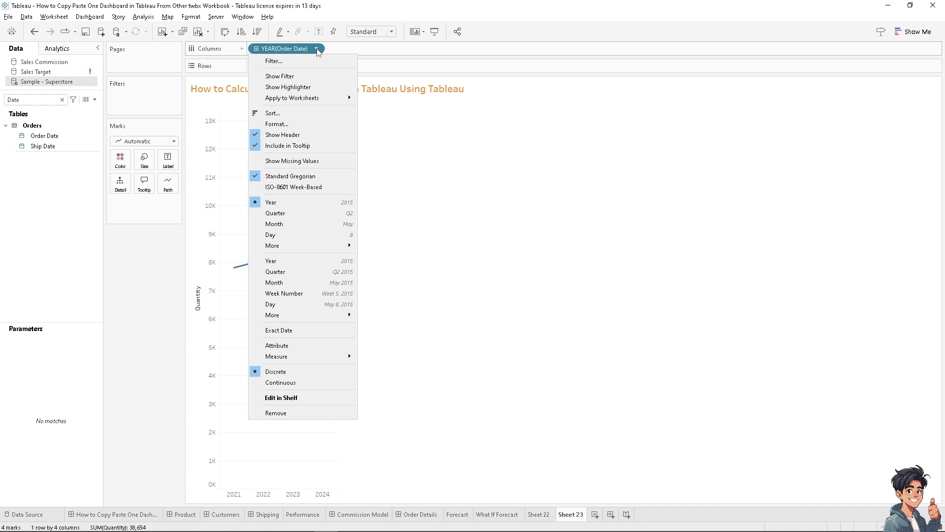
pyautogui.press('Escape')
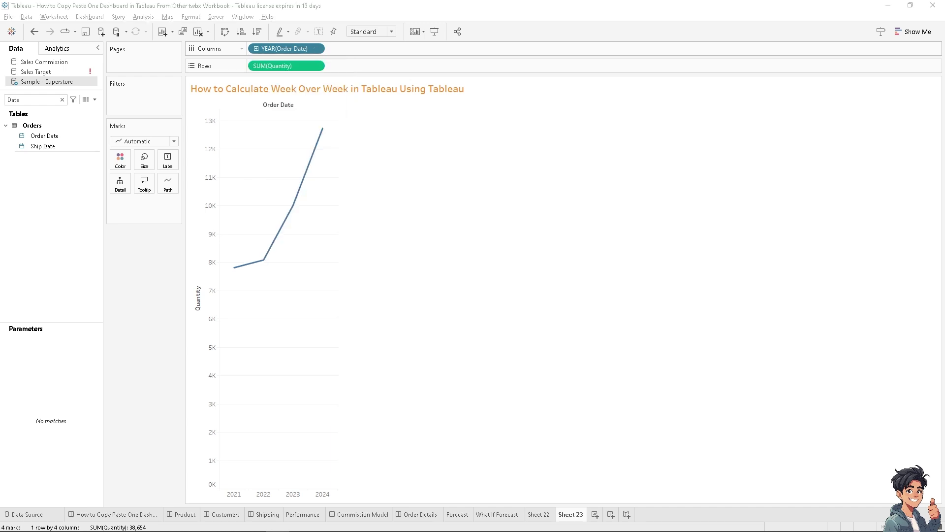
pyautogui.click(317, 49)
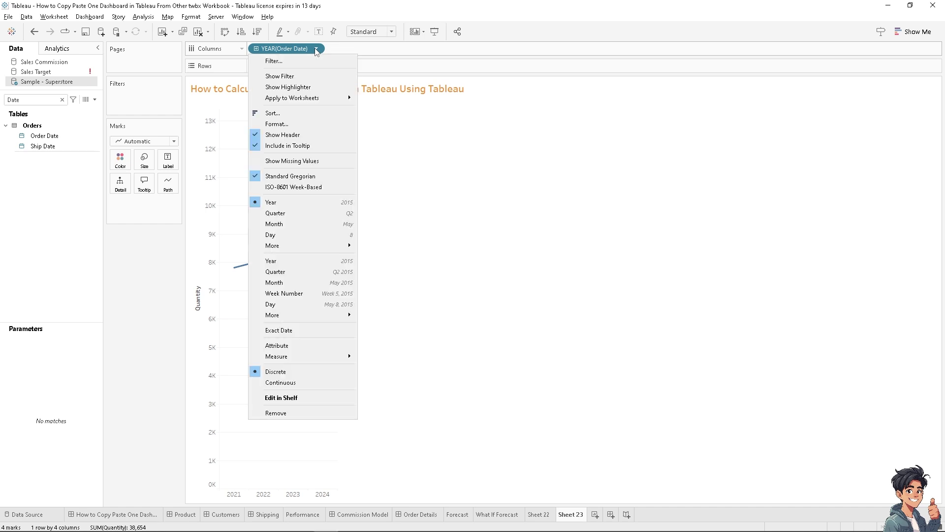
pyautogui.click(289, 294)
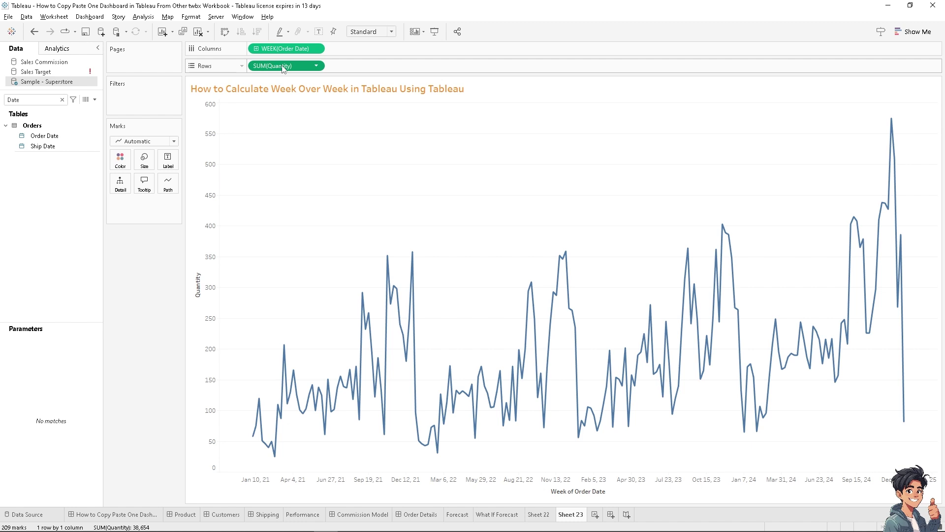
# Duplicate SUM(Quantity) on Rows and apply the Percent Difference quick table calculation to the copy.
pyautogui.moveTo(283, 68); pyautogui.dragTo(370, 65)
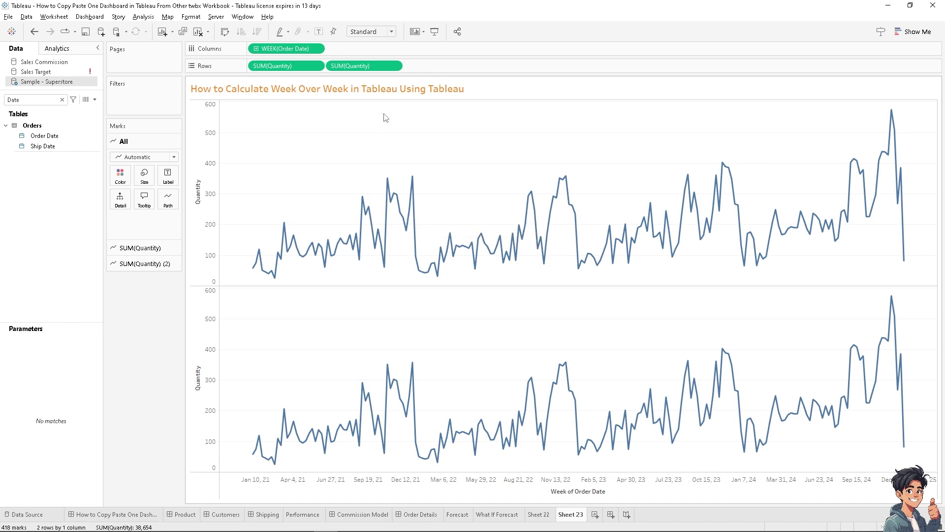
pyautogui.click(394, 65)
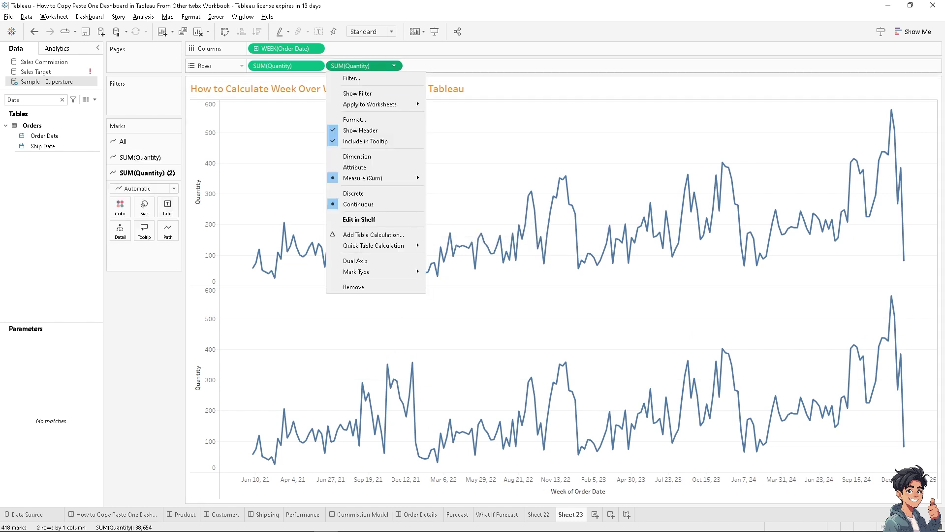
pyautogui.press('Escape')
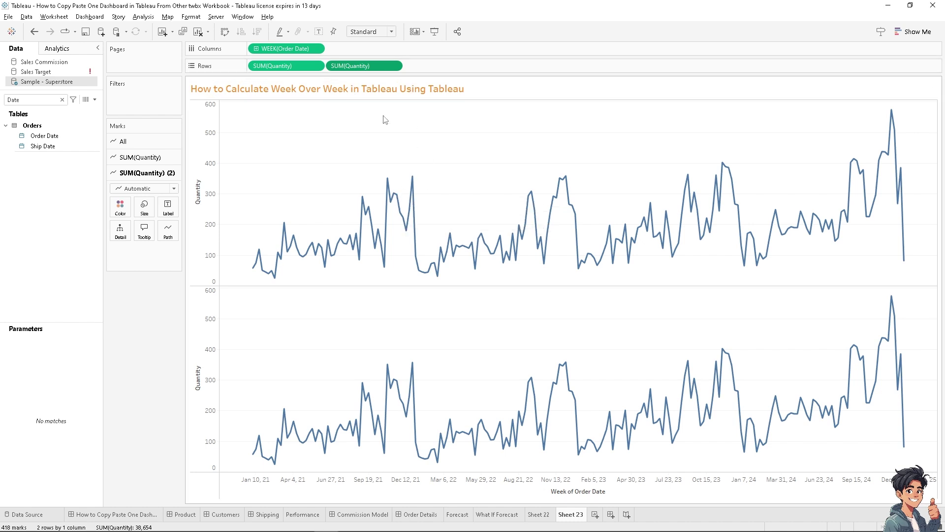
pyautogui.click(395, 67)
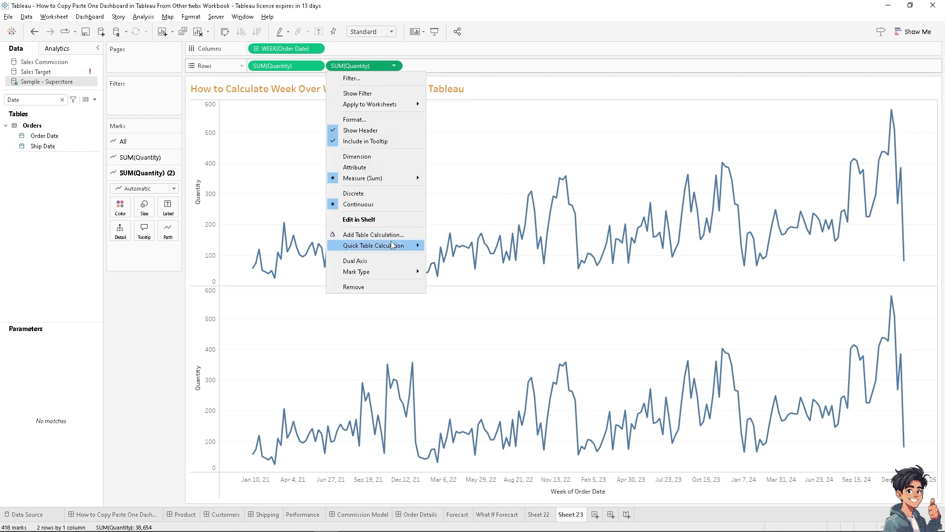
pyautogui.moveTo(397, 245)
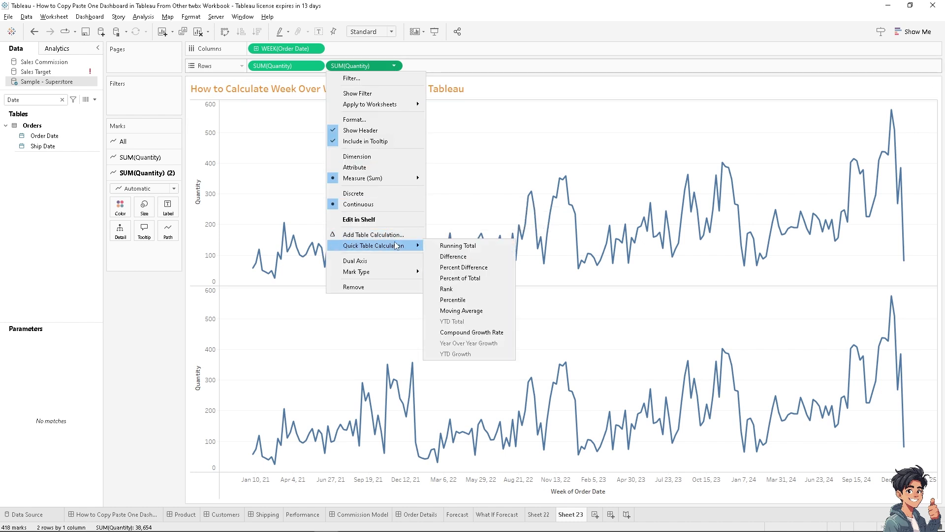
pyautogui.click(458, 269)
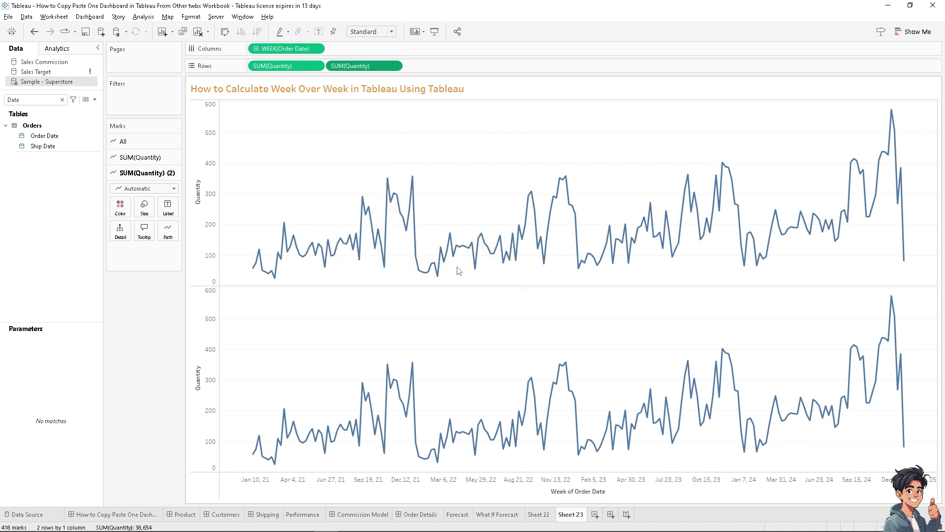
pyautogui.click(395, 67)
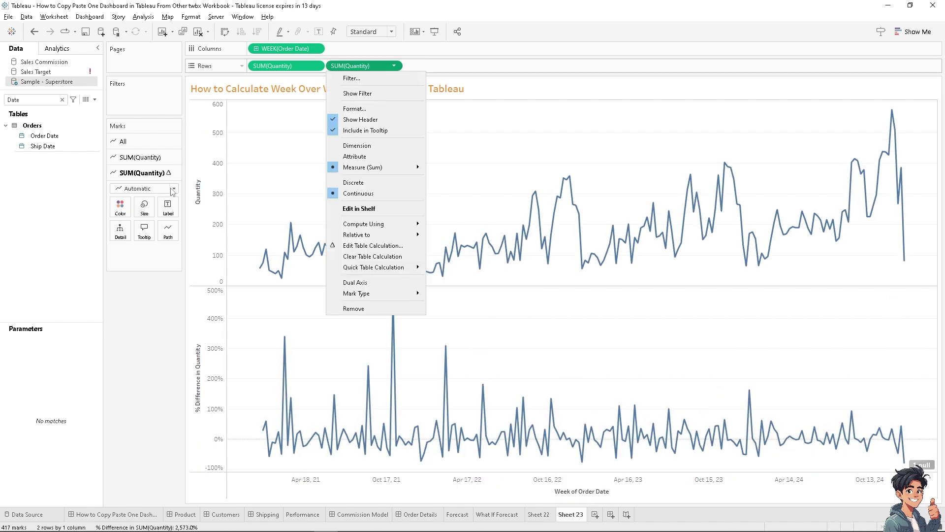
# Change the percent difference chart's mark type to Area and colour it orange.
pyautogui.click(174, 189)
pyautogui.click(130, 211)
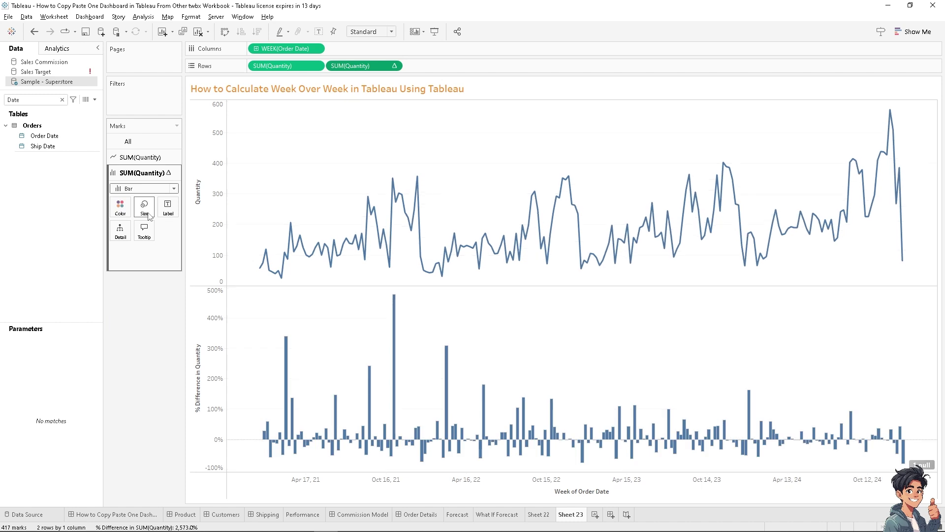
pyautogui.click(173, 189)
pyautogui.click(132, 233)
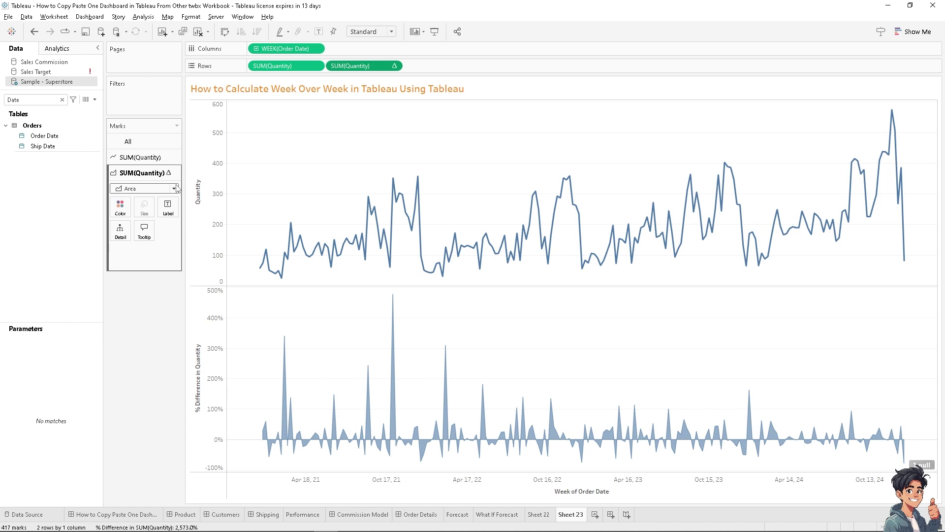
pyautogui.click(120, 206)
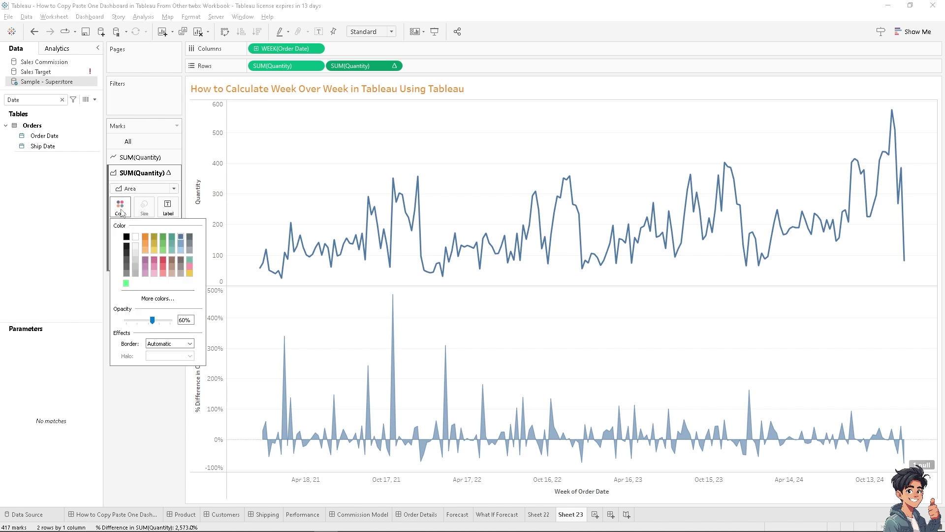
pyautogui.click(145, 236)
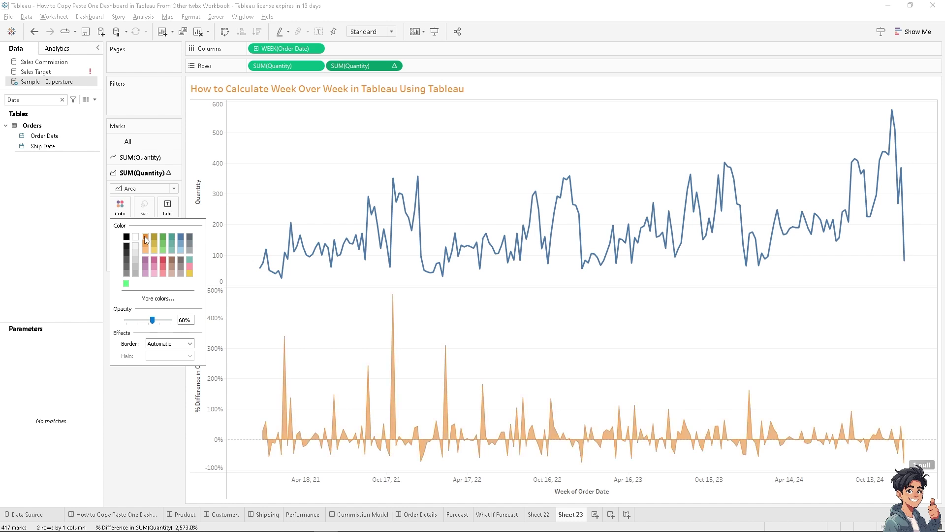
# Colour the weekly Quantity line chart green.
pyautogui.click(290, 223)
pyautogui.click(291, 222)
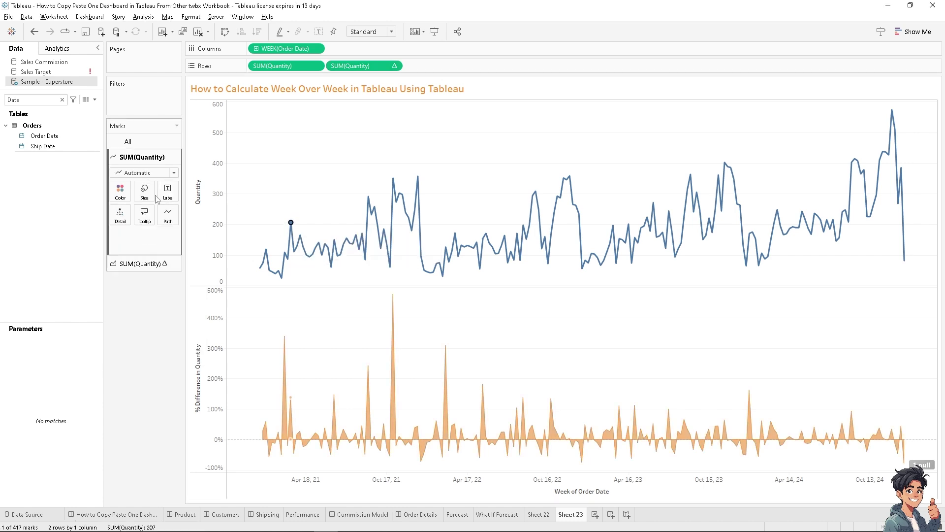
pyautogui.click(123, 192)
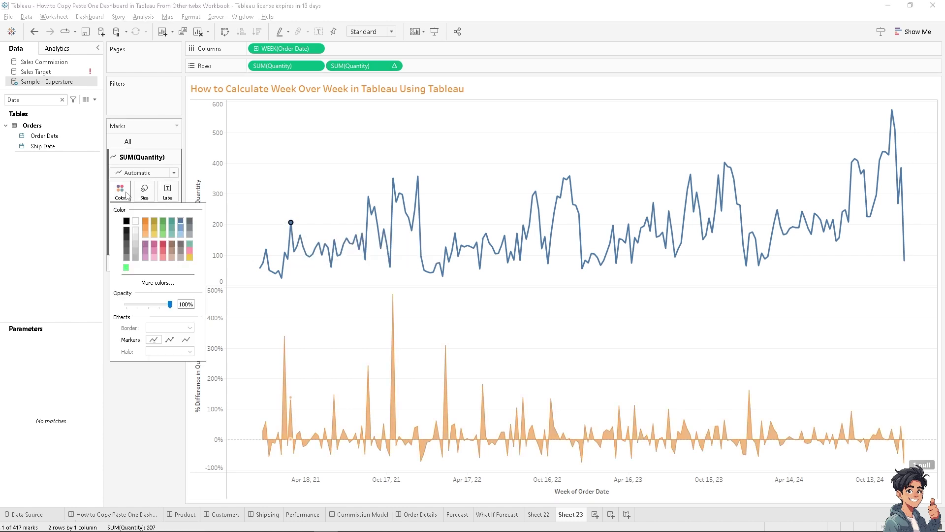
pyautogui.click(175, 221)
pyautogui.press('Escape')
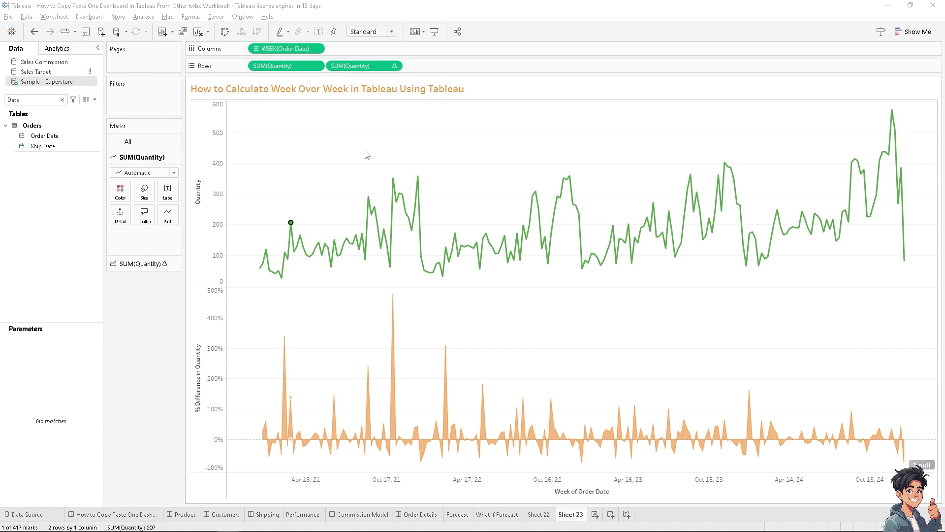
# Examine the early 2021 points in the weekly quantity chart and the matching spike in the percent difference chart.
pyautogui.moveTo(366, 201)
pyautogui.moveTo(290, 223)
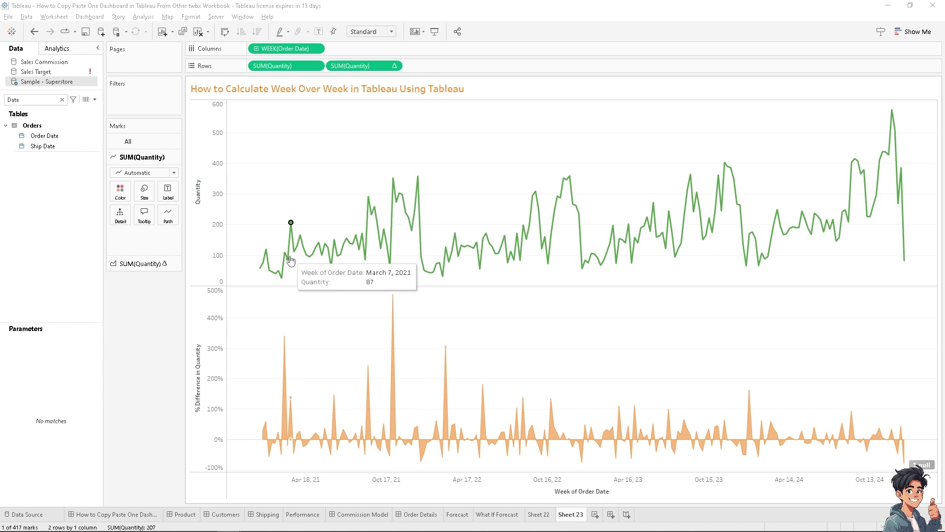
pyautogui.moveTo(289, 222); pyautogui.dragTo(348, 187)
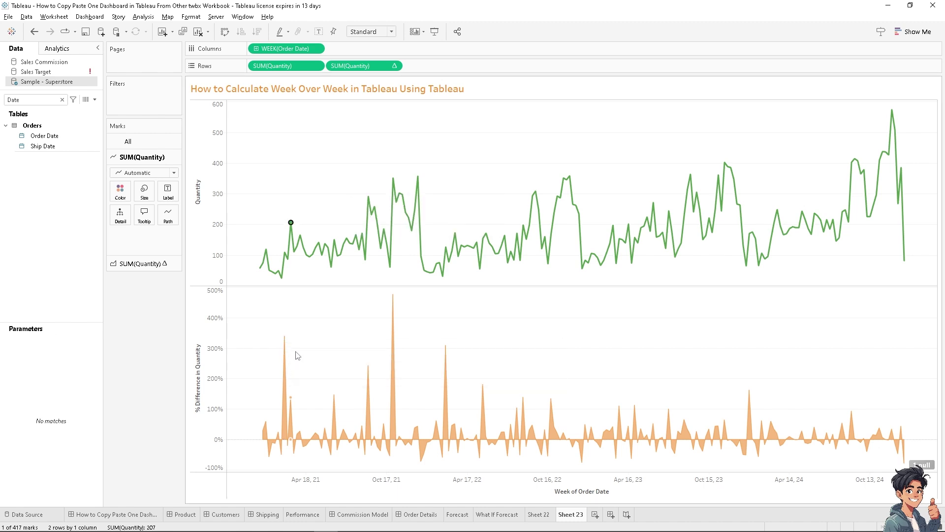
pyautogui.moveTo(288, 347)
pyautogui.moveTo(283, 331); pyautogui.dragTo(335, 340)
pyautogui.moveTo(335, 340); pyautogui.dragTo(338, 364)
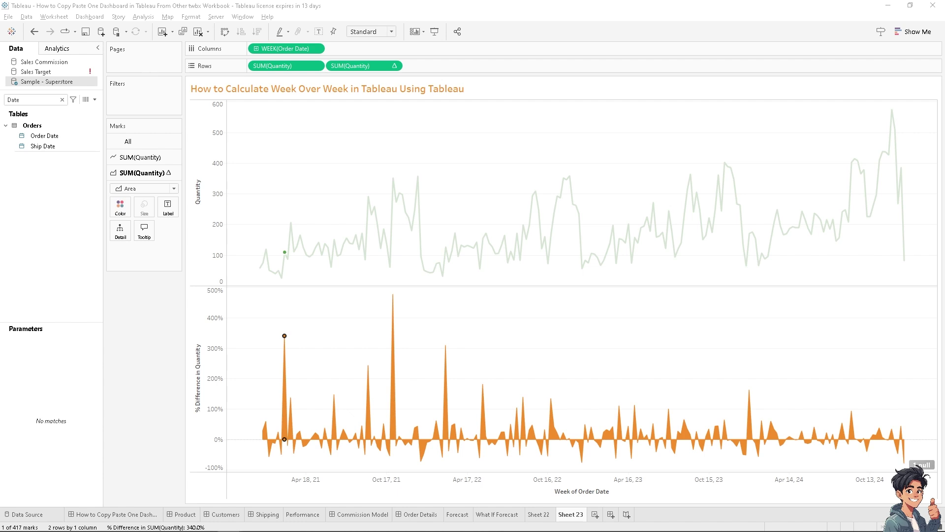
# Return to the "How to Copy Paste One Dashboard" dashboard and inspect Oregon's profit ratio details on the map.
pyautogui.click(123, 514)
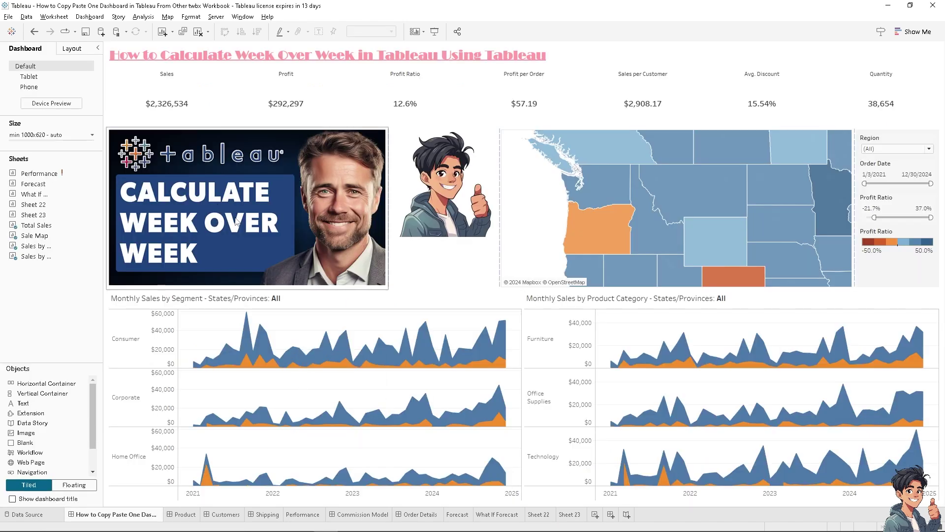
pyautogui.moveTo(638, 200)
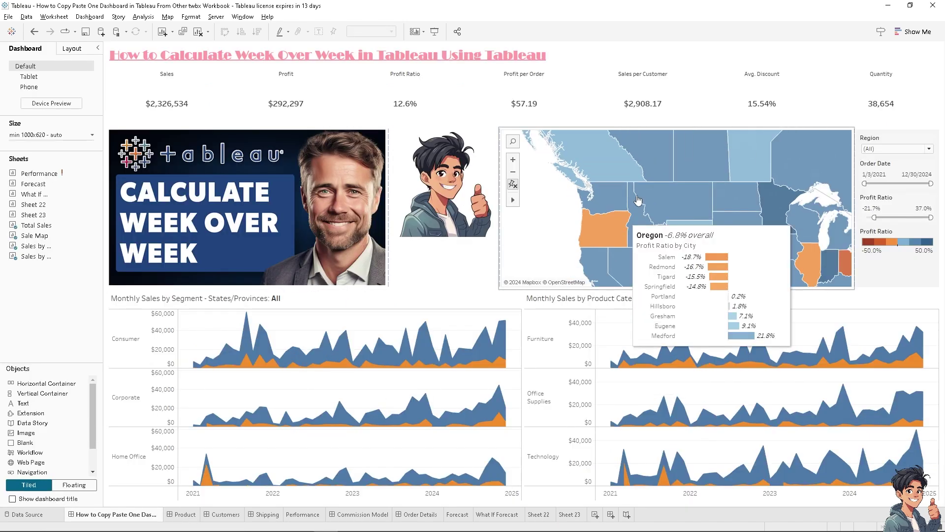